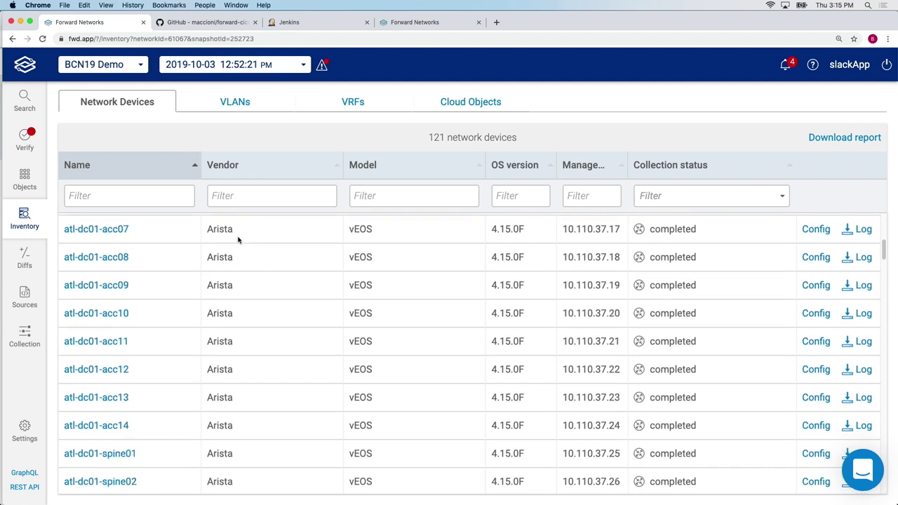
Browse the network device inventory, open the network search and look up "vrf" suggestions, clearing the query when done
{"action": "scroll", "coordinate": [242, 346], "scroll_direction": "down", "scroll_amount": 5}
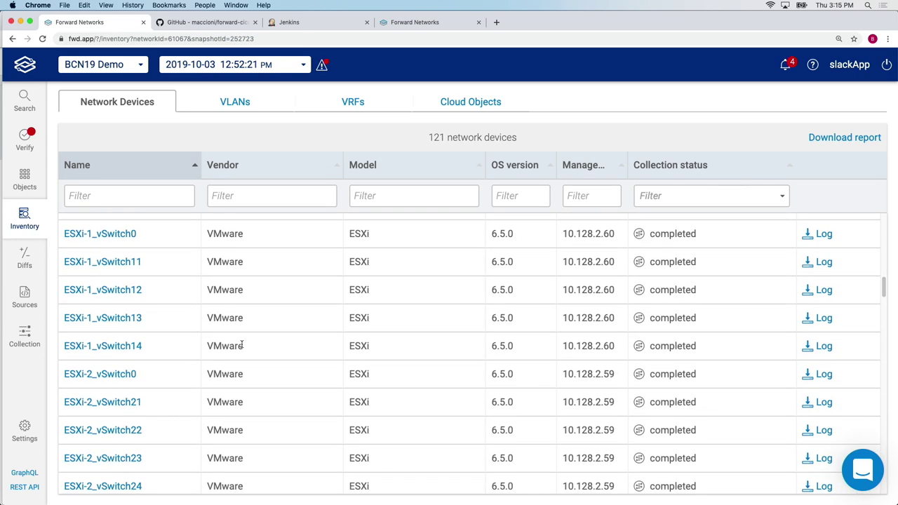
{"action": "left_click", "coordinate": [25, 101]}
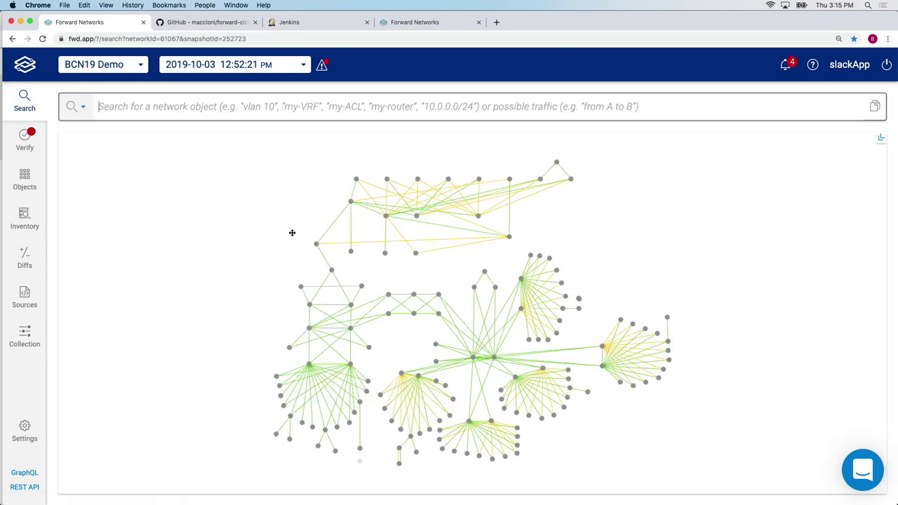
{"action": "left_click", "coordinate": [171, 108]}
{"action": "type", "text": "vrf"}
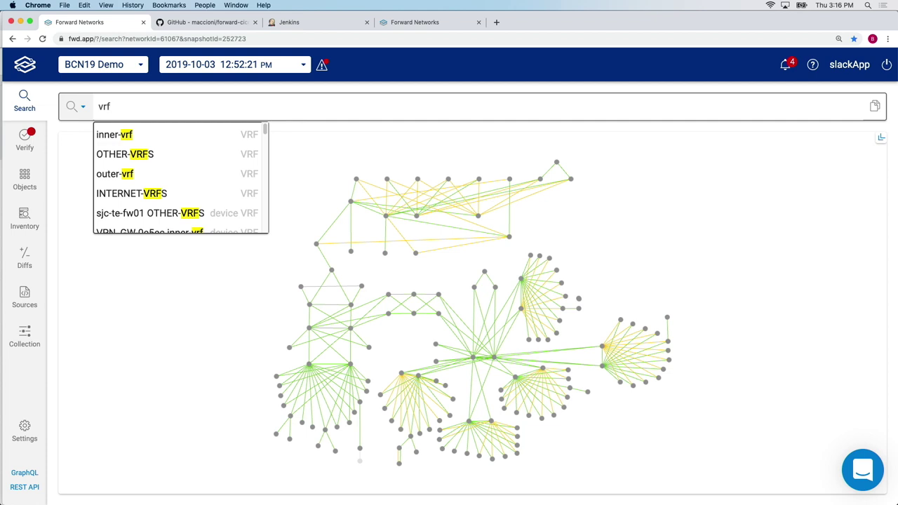
{"action": "key", "text": "BackSpace"}
{"action": "key", "text": "BackSpace"}
{"action": "key", "text": "BackSpace"}
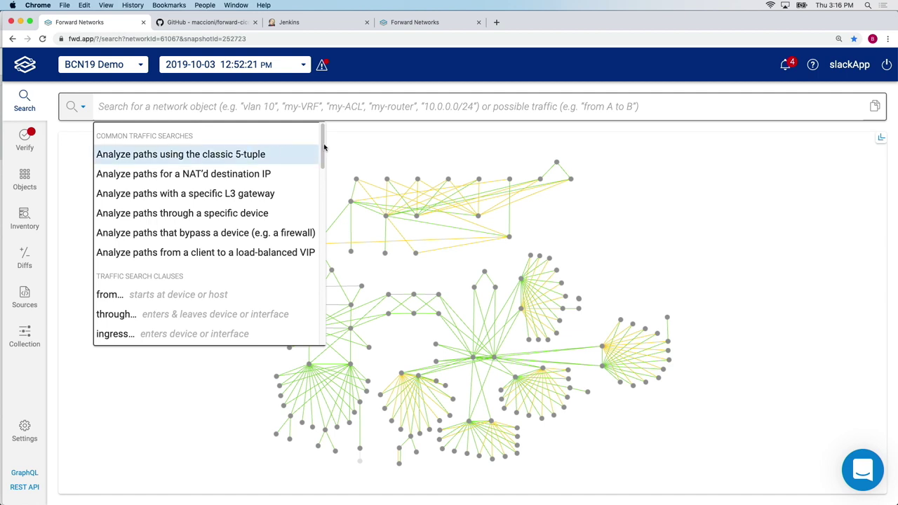
Preview the classic 5-tuple path analysis template, clear it and browse the suggested traffic search clauses, forwarding types and devices
{"action": "left_click", "coordinate": [289, 156]}
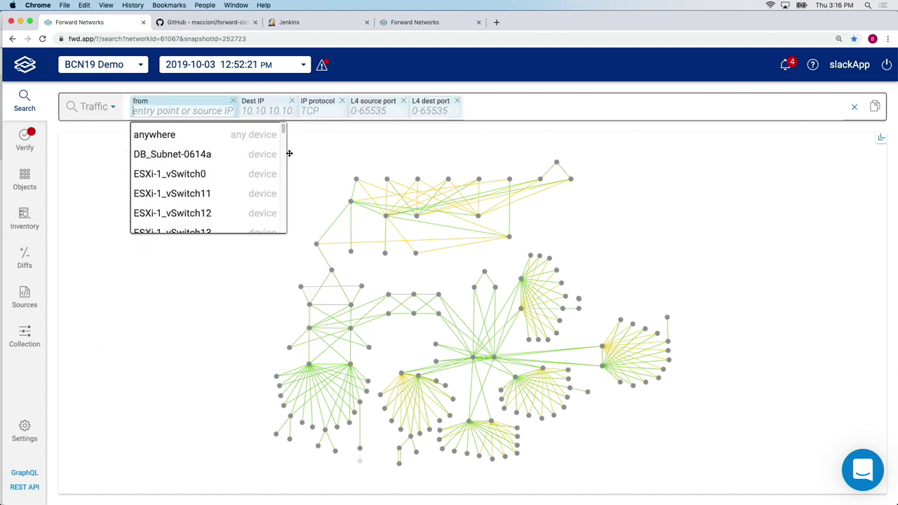
{"action": "left_click", "coordinate": [853, 106]}
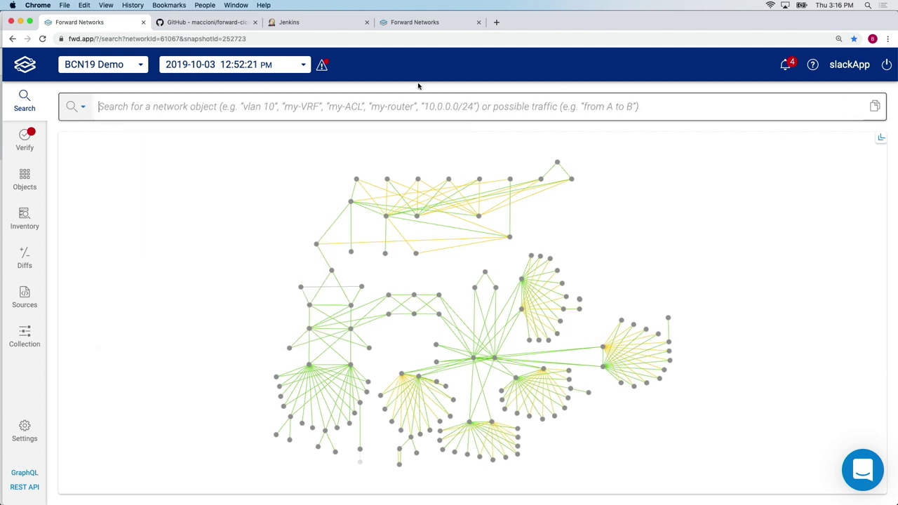
{"action": "left_click", "coordinate": [249, 107]}
{"action": "scroll", "coordinate": [309, 182], "scroll_direction": "down", "scroll_amount": 5}
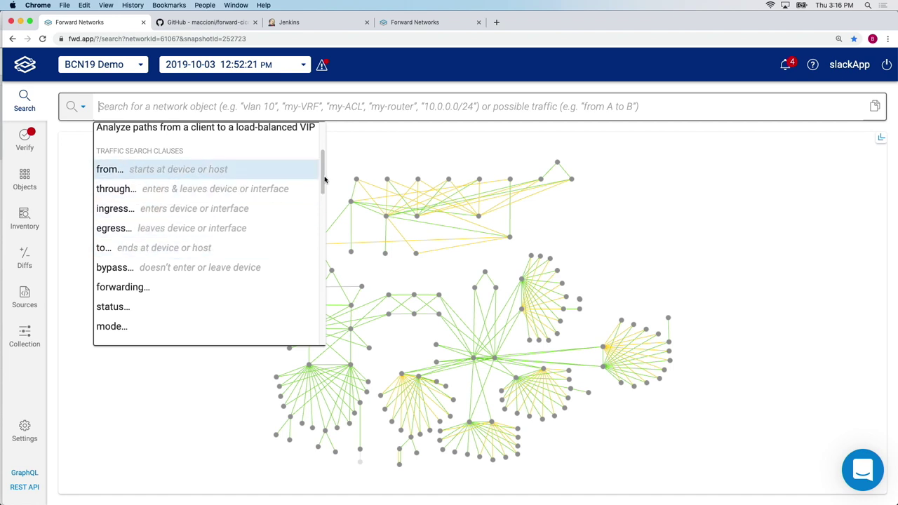
{"action": "scroll", "coordinate": [281, 210], "scroll_direction": "down", "scroll_amount": 2}
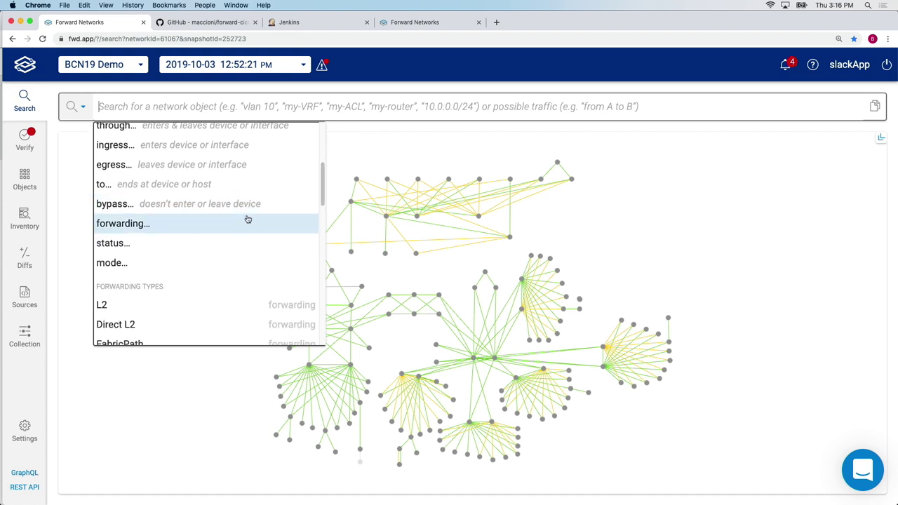
{"action": "left_click_drag", "start_coordinate": [324, 200], "coordinate": [323, 310]}
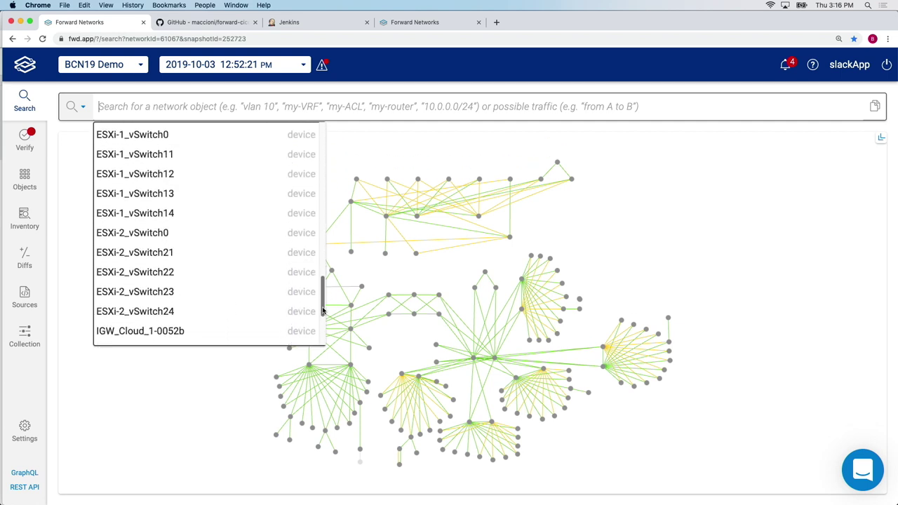
{"action": "left_click", "coordinate": [380, 142]}
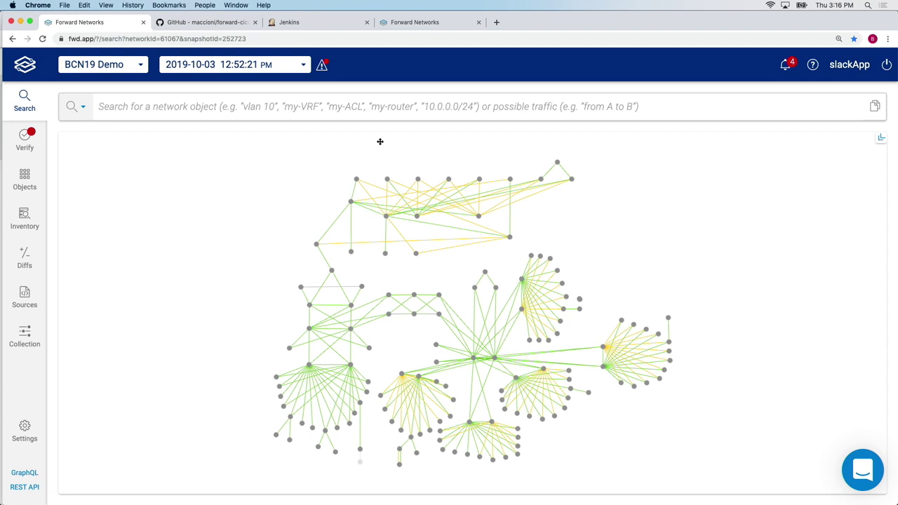
Run a traffic search with the from clause set to atl-internet
{"action": "left_click", "coordinate": [324, 107]}
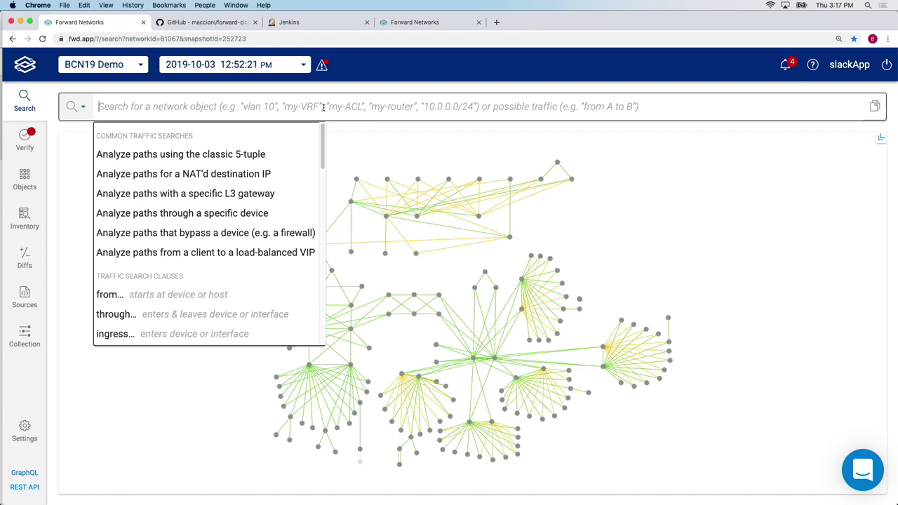
{"action": "type", "text": "from"}
{"action": "key", "text": "Return"}
{"action": "type", "text": "atl-int"}
{"action": "key", "text": "Return"}
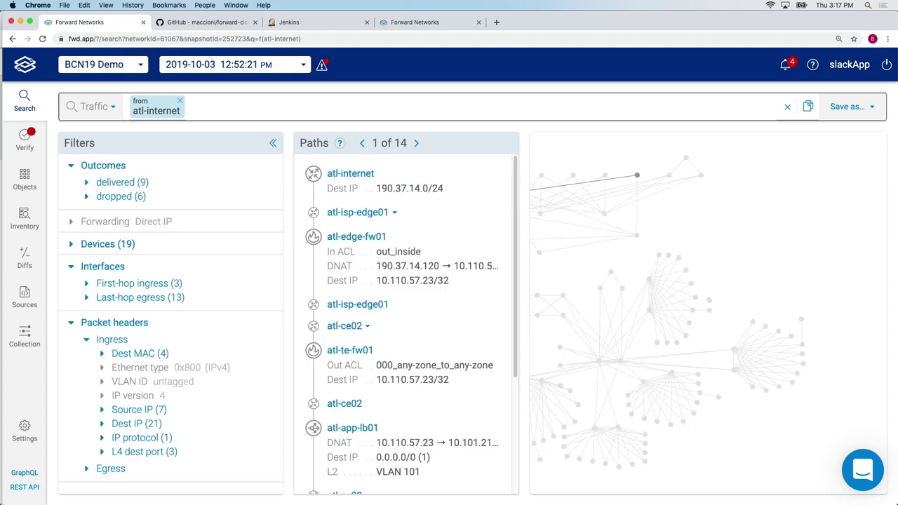
Narrow the traffic search to destination IP web_app_PUB_VIP and L4 destination port HTTPS
{"action": "type", "text": "vip"}
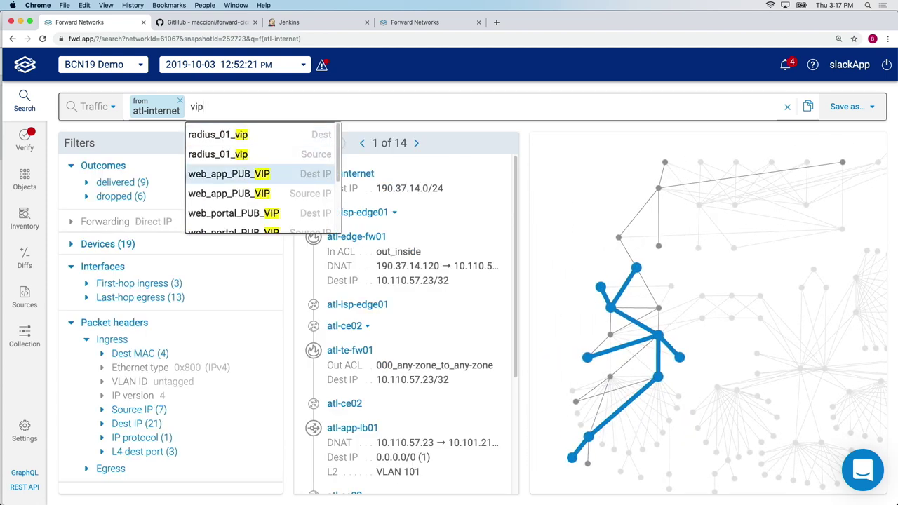
{"action": "key", "text": "Return"}
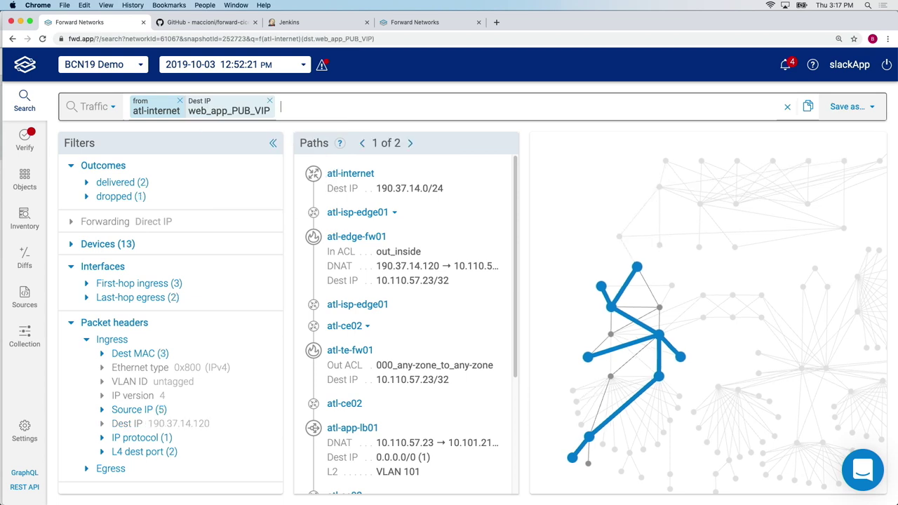
{"action": "type", "text": "https"}
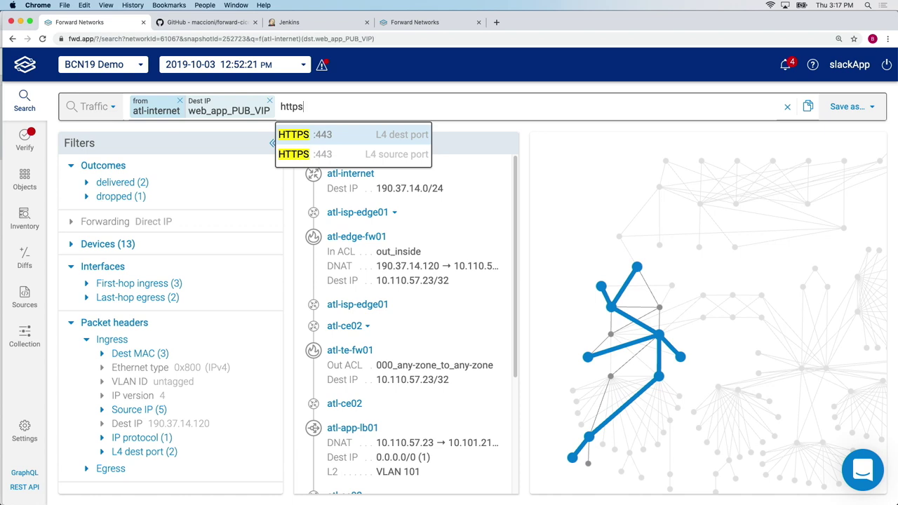
{"action": "key", "text": "Return"}
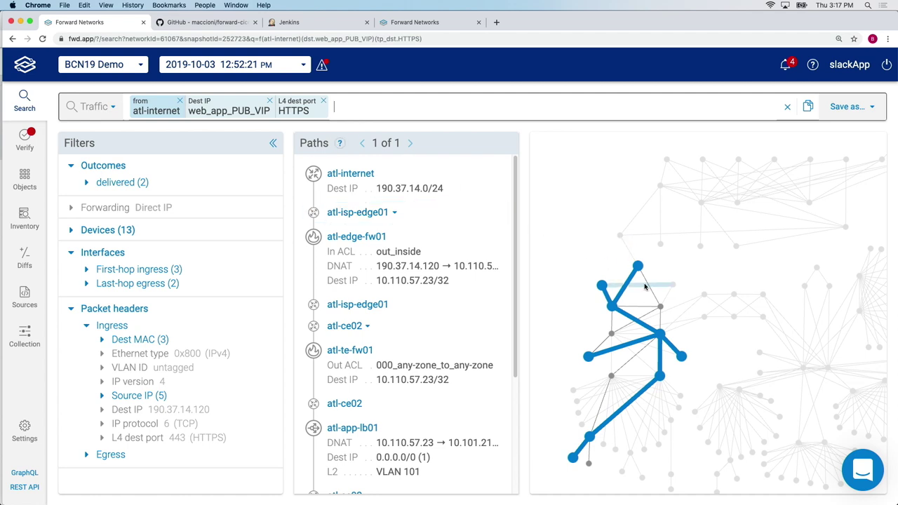
Inspect the atl-internet hop's details, including the device state behind interface ge-0/0/1 and the L3 routing decision, and close them
{"action": "mouse_move", "coordinate": [645, 286]}
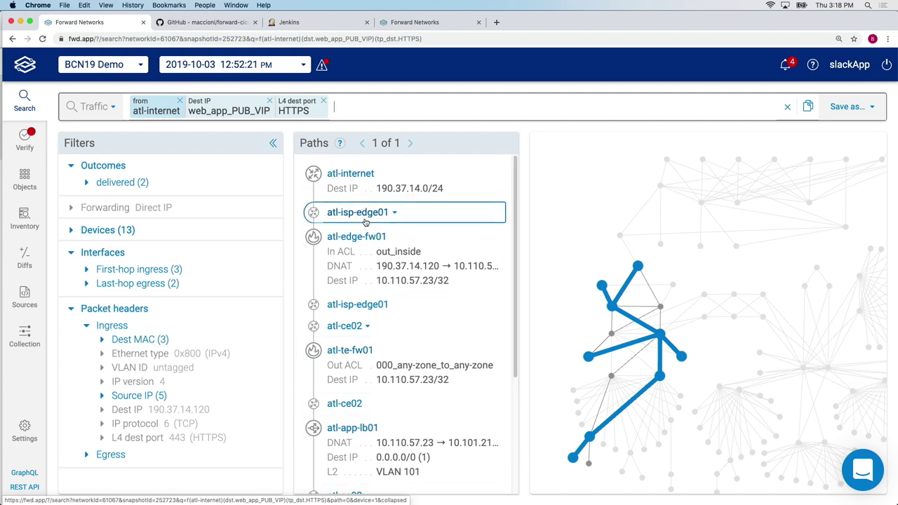
{"action": "left_click", "coordinate": [384, 184]}
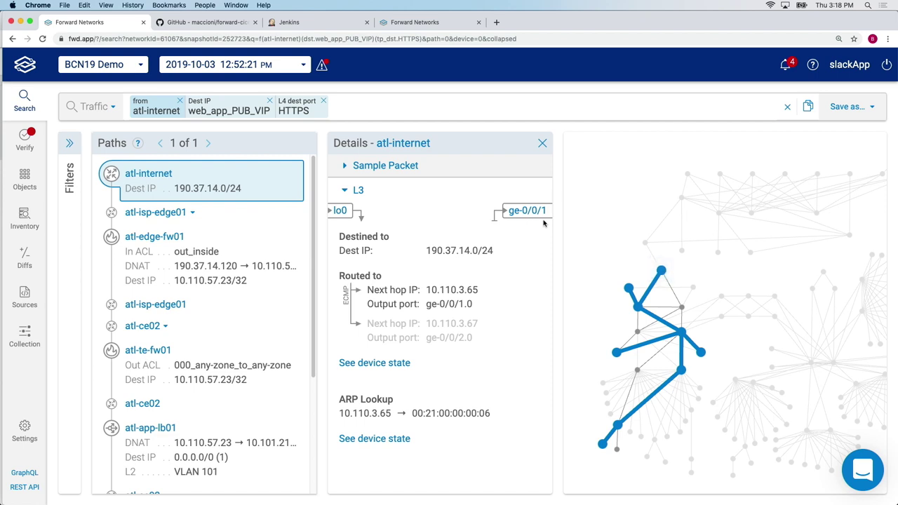
{"action": "mouse_move", "coordinate": [539, 217]}
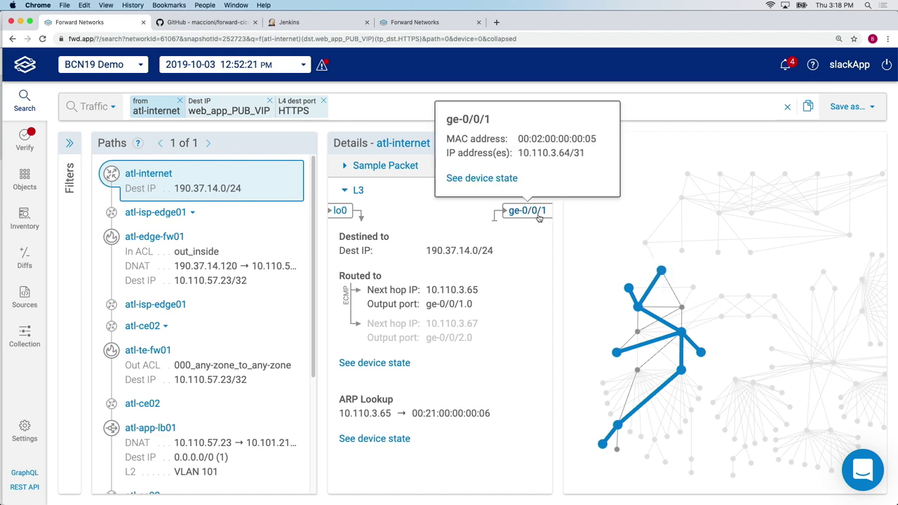
{"action": "left_click", "coordinate": [500, 180]}
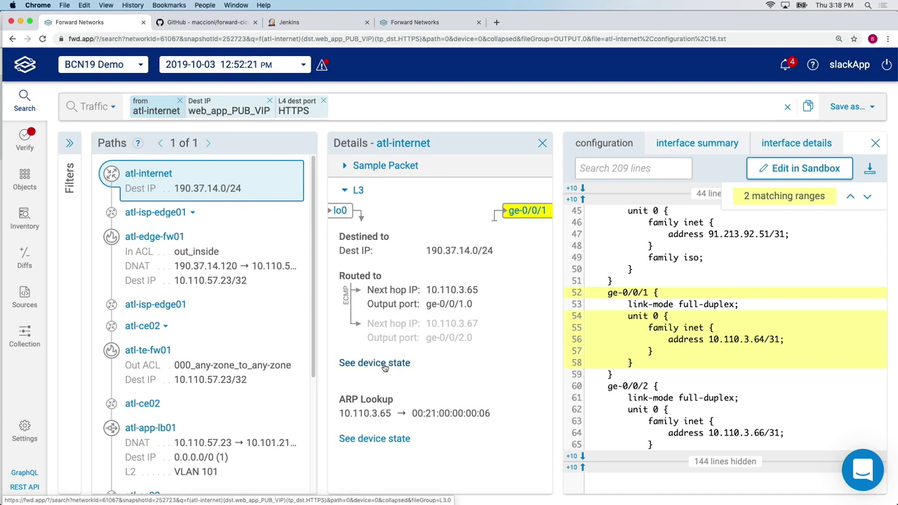
{"action": "left_click", "coordinate": [385, 367]}
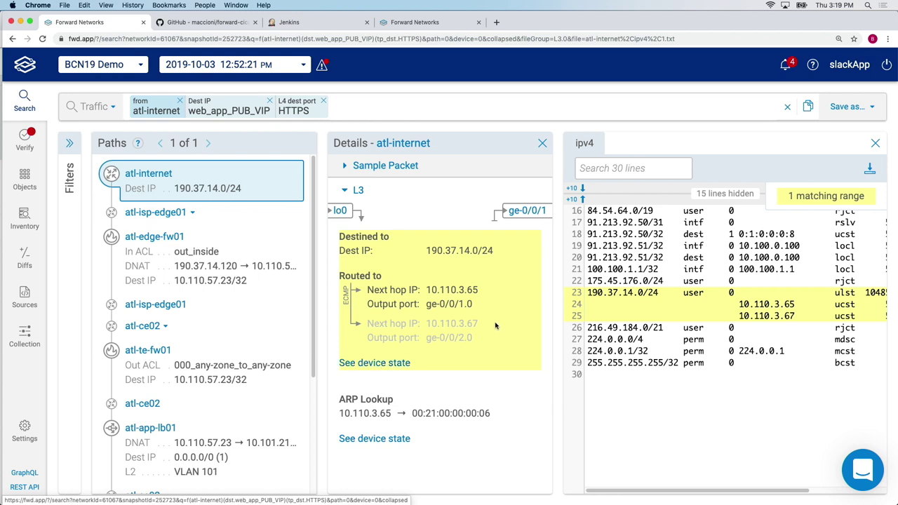
{"action": "left_click", "coordinate": [544, 144]}
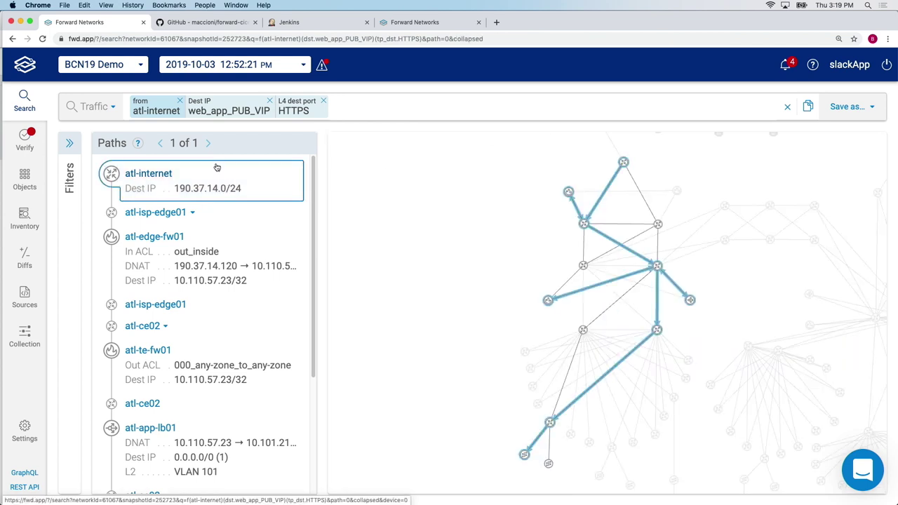
Examine the access control and destination NAT details of the atl-edge-fw01 hop
{"action": "left_click", "coordinate": [192, 259]}
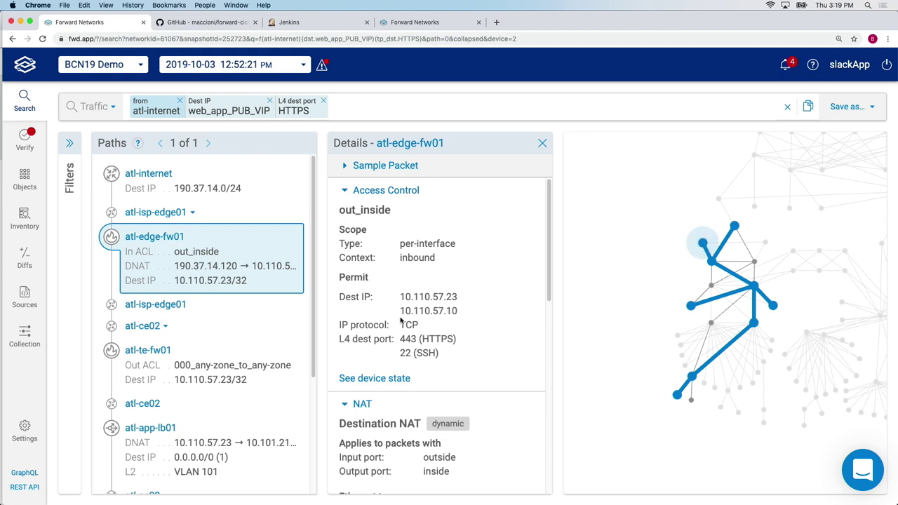
{"action": "scroll", "coordinate": [362, 405], "scroll_direction": "down", "scroll_amount": 5}
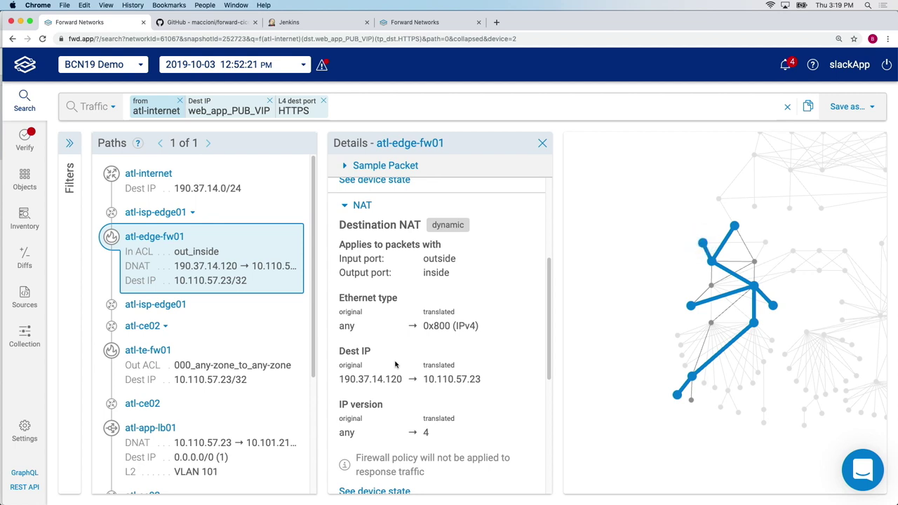
{"action": "scroll", "coordinate": [366, 293], "scroll_direction": "up", "scroll_amount": 5}
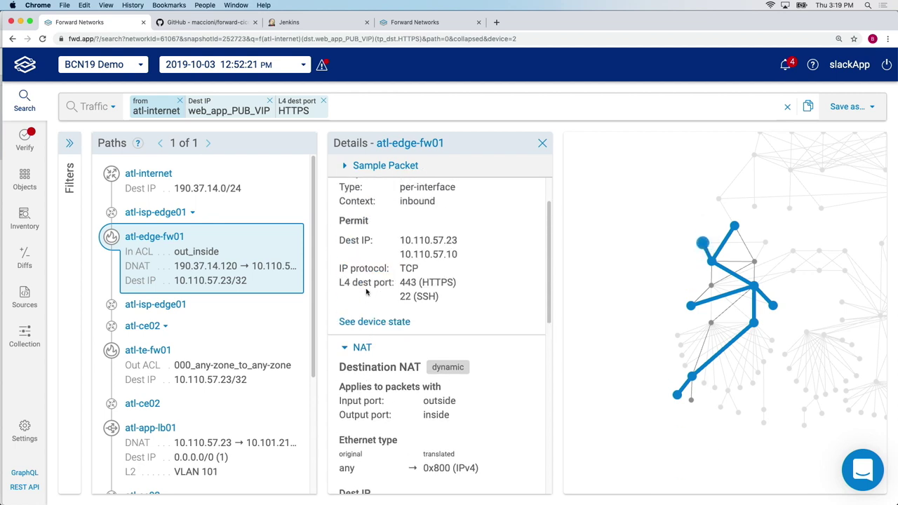
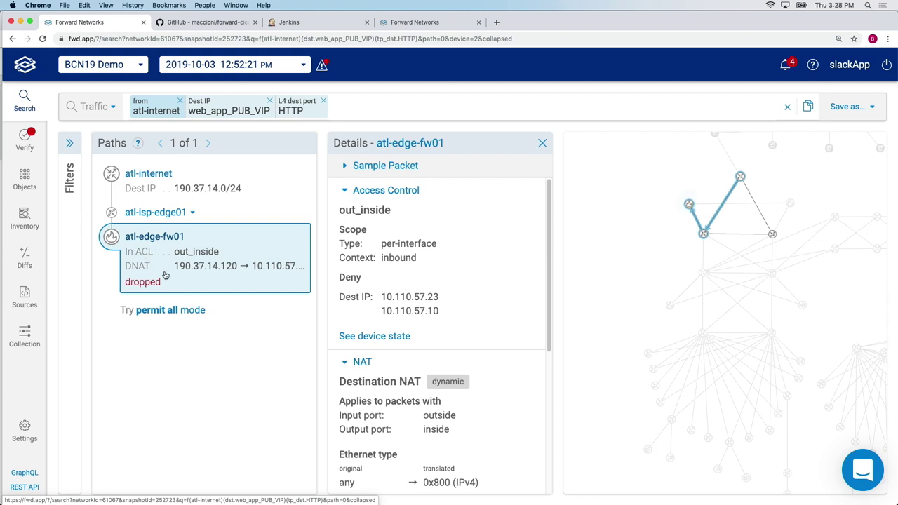
Review why atl-edge-fw01 drops the HTTP traffic, switch the search to permit all mode and review the complete path
{"action": "scroll", "coordinate": [358, 338], "scroll_direction": "down", "scroll_amount": 5}
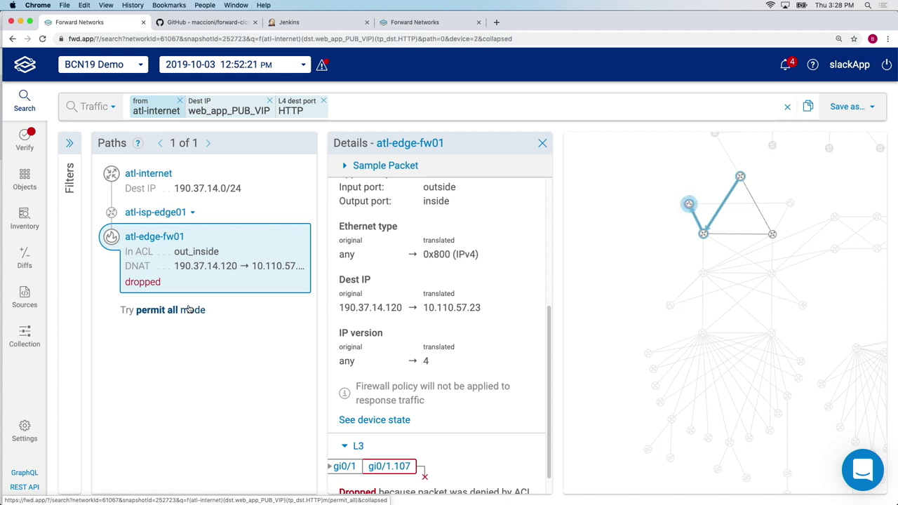
{"action": "left_click", "coordinate": [188, 310]}
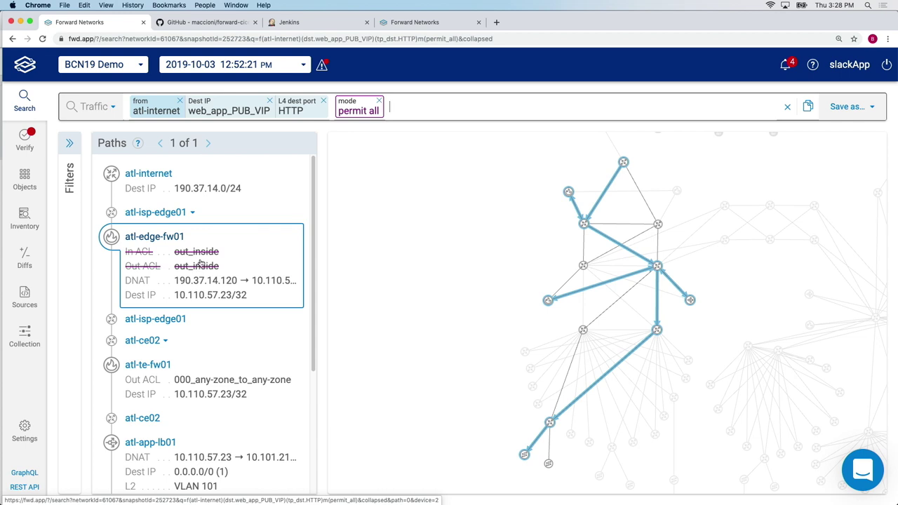
{"action": "scroll", "coordinate": [200, 263], "scroll_direction": "down", "scroll_amount": 5}
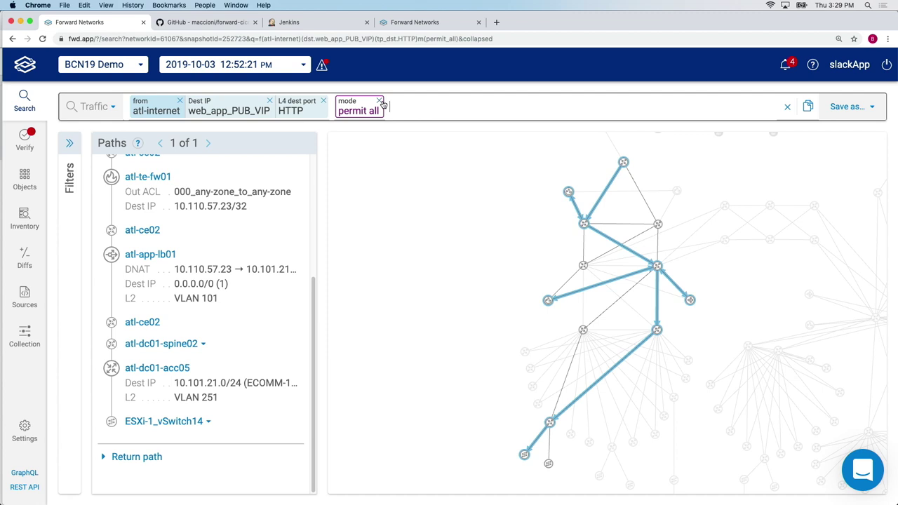
{"action": "scroll", "coordinate": [217, 301], "scroll_direction": "up", "scroll_amount": 5}
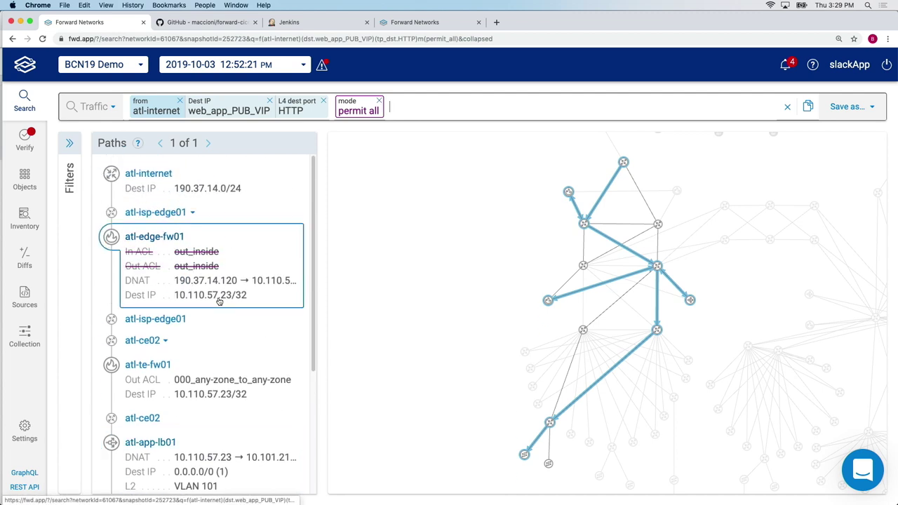
Inspect the access control details of the atl-te-fw01 hop, close them and remove permit all mode from the search
{"action": "left_click", "coordinate": [199, 377]}
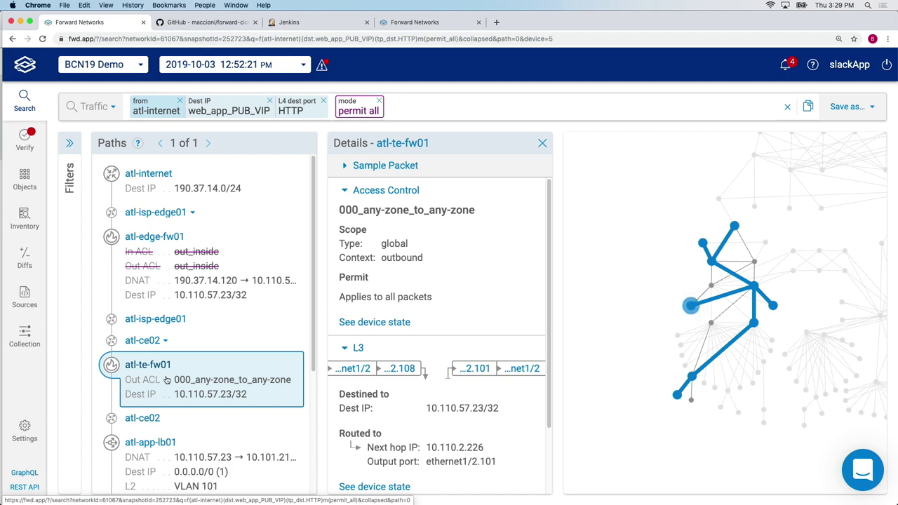
{"action": "left_click", "coordinate": [541, 142]}
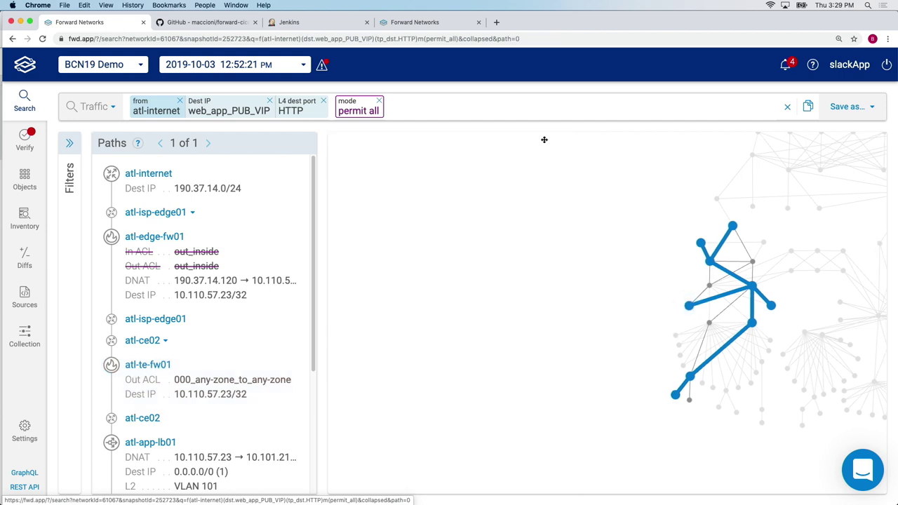
{"action": "left_click", "coordinate": [379, 102]}
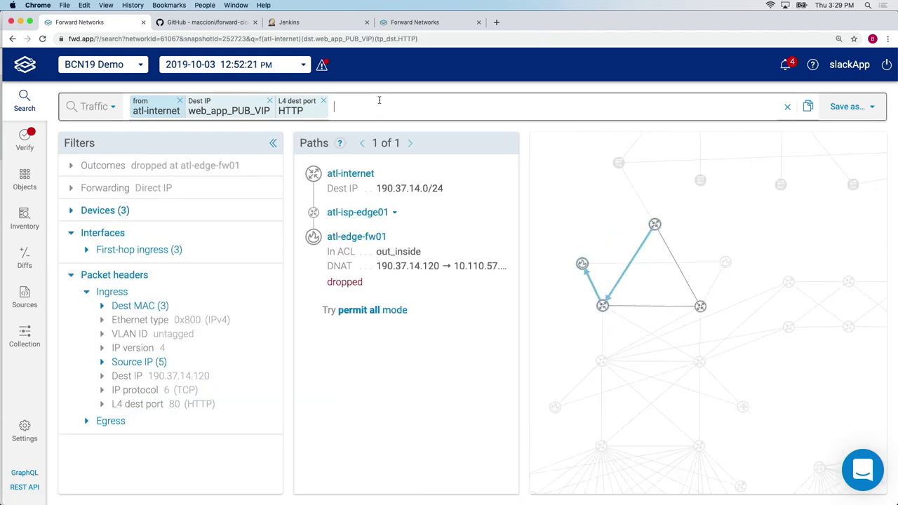
Save the HTTP search from atl-internet to web_app_PUB_VIP as an existence intent check, "Traffic matches this search"
{"action": "left_click", "coordinate": [306, 109]}
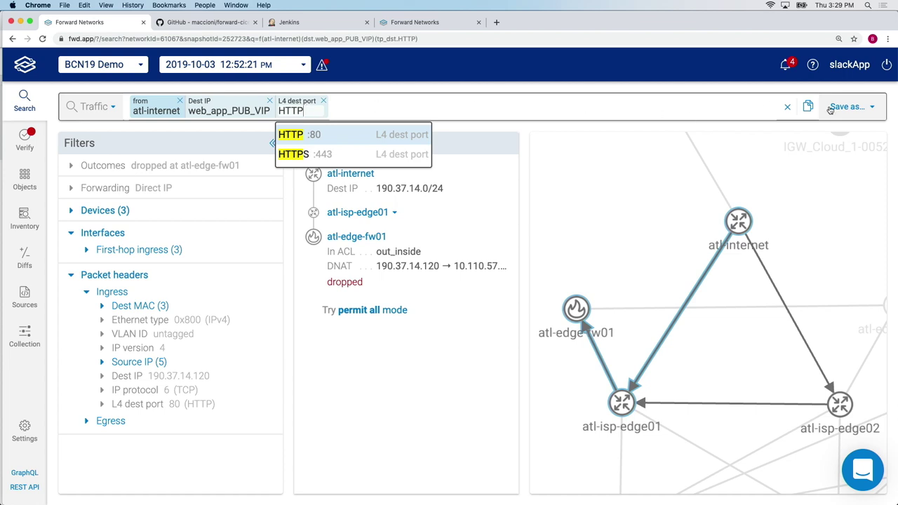
{"action": "left_click", "coordinate": [856, 113]}
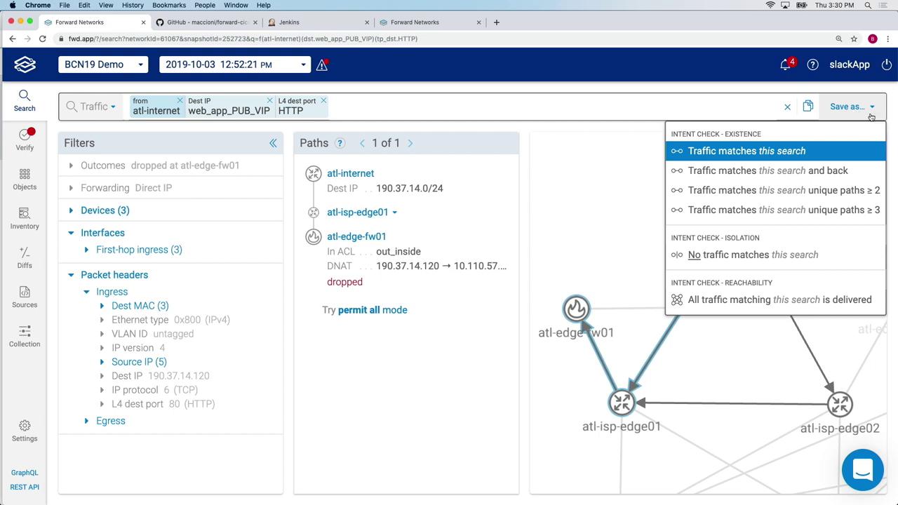
{"action": "left_click", "coordinate": [781, 156]}
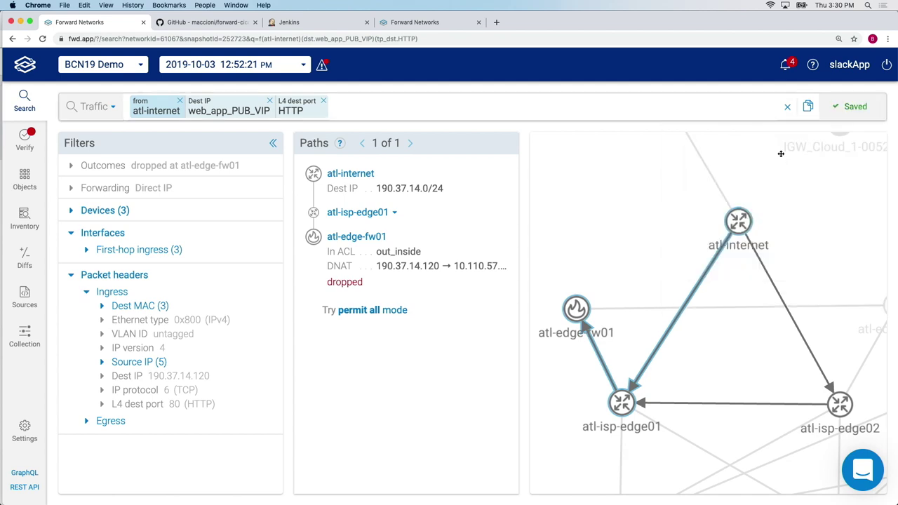
Open the intent checks under verification and filter them by intent for "http"
{"action": "left_click", "coordinate": [19, 138]}
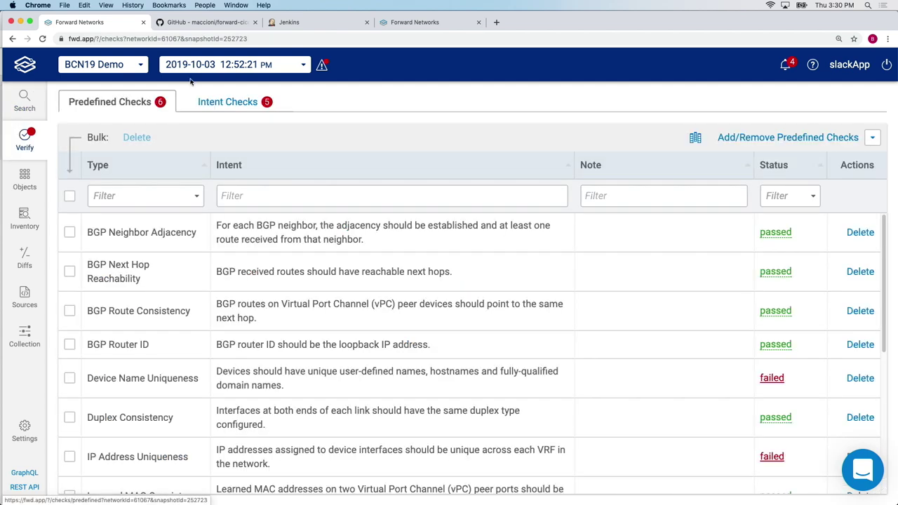
{"action": "left_click", "coordinate": [217, 104]}
{"action": "left_click", "coordinate": [225, 196]}
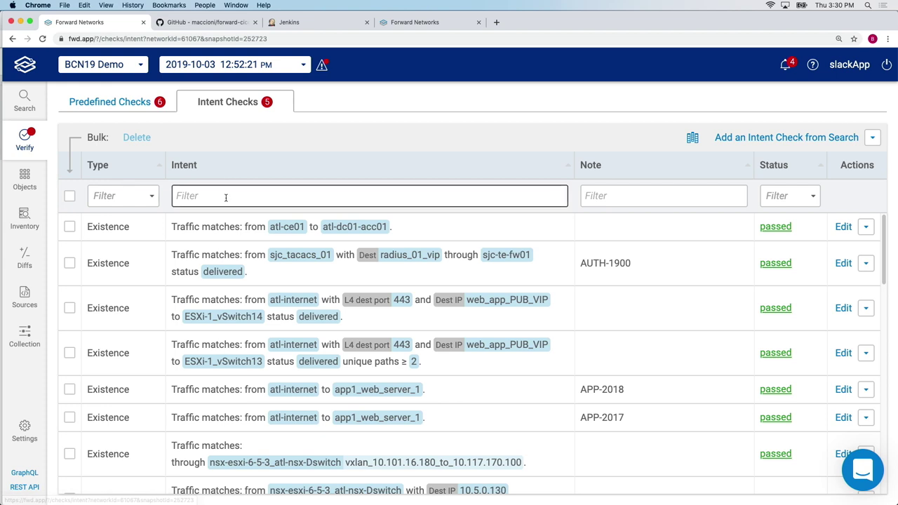
{"action": "type", "text": "http"}
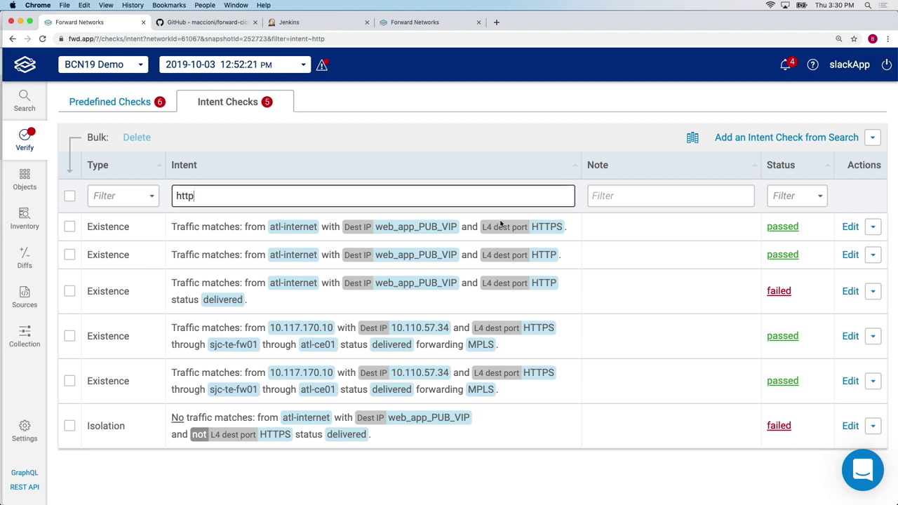
Review the filtered existence checks for HTTP and HTTPS traffic, including the delivered-status and MPLS-forwarding intents
{"action": "left_click_drag", "start_coordinate": [201, 228], "coordinate": [560, 241]}
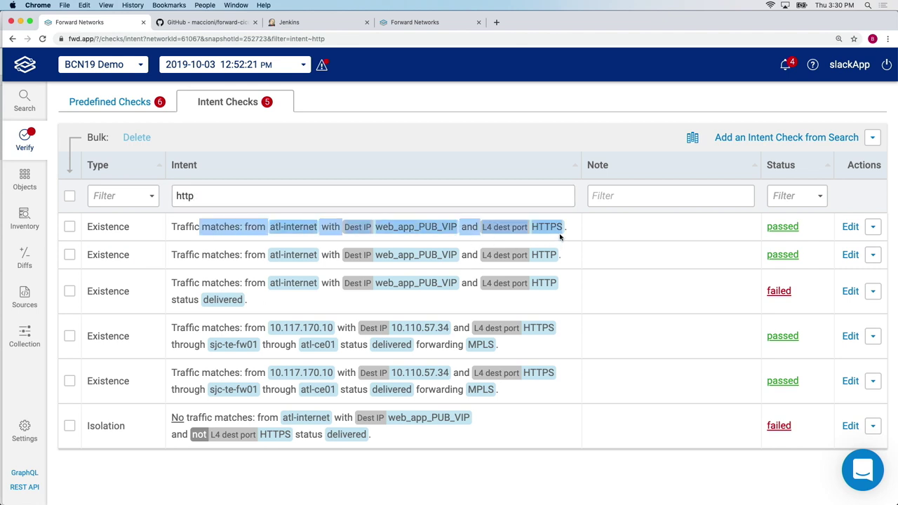
{"action": "left_click", "coordinate": [562, 245]}
{"action": "left_click_drag", "start_coordinate": [562, 257], "coordinate": [502, 254]}
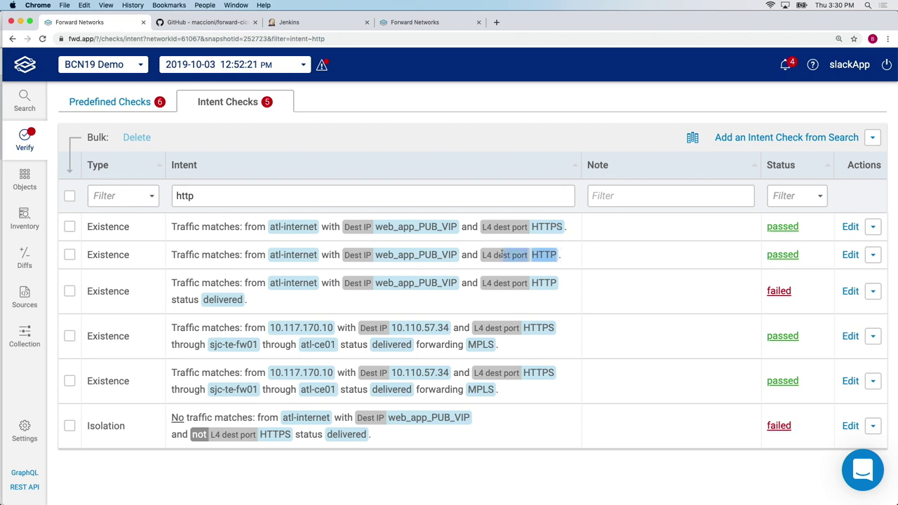
{"action": "left_click_drag", "start_coordinate": [262, 308], "coordinate": [191, 280]}
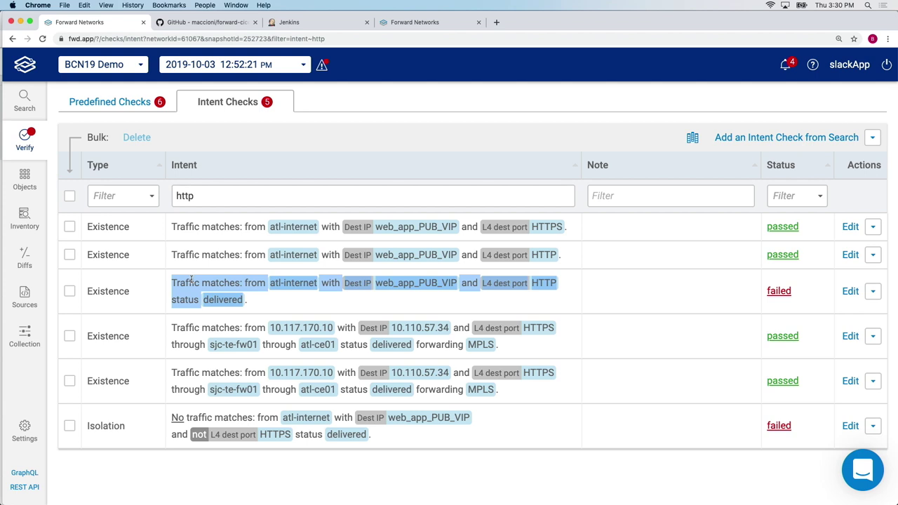
{"action": "left_click", "coordinate": [191, 280]}
{"action": "left_click_drag", "start_coordinate": [177, 325], "coordinate": [458, 345]}
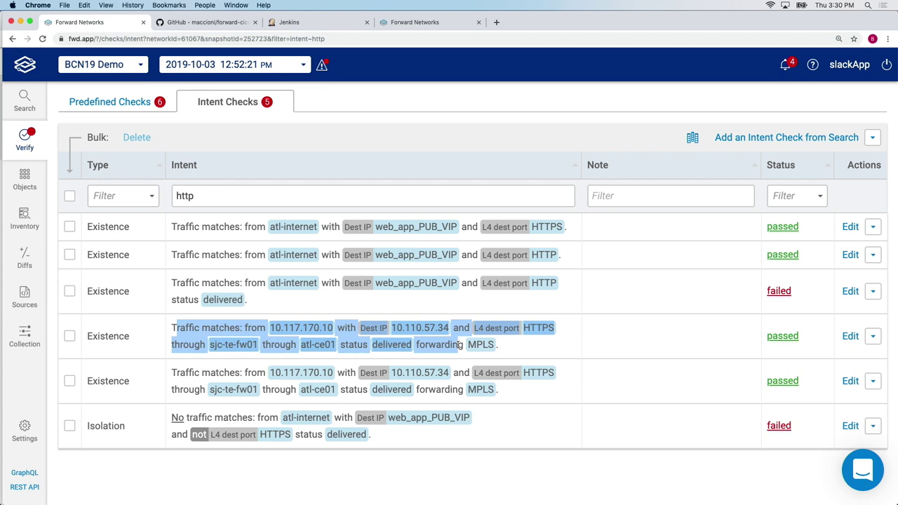
Return to the atl-internet to web_app_PUB_VIP HTTP search and review the existence, isolation and reachability check types available for saving
{"action": "left_click", "coordinate": [13, 39]}
{"action": "left_click", "coordinate": [12, 39]}
{"action": "left_click", "coordinate": [13, 38]}
{"action": "left_click", "coordinate": [12, 39]}
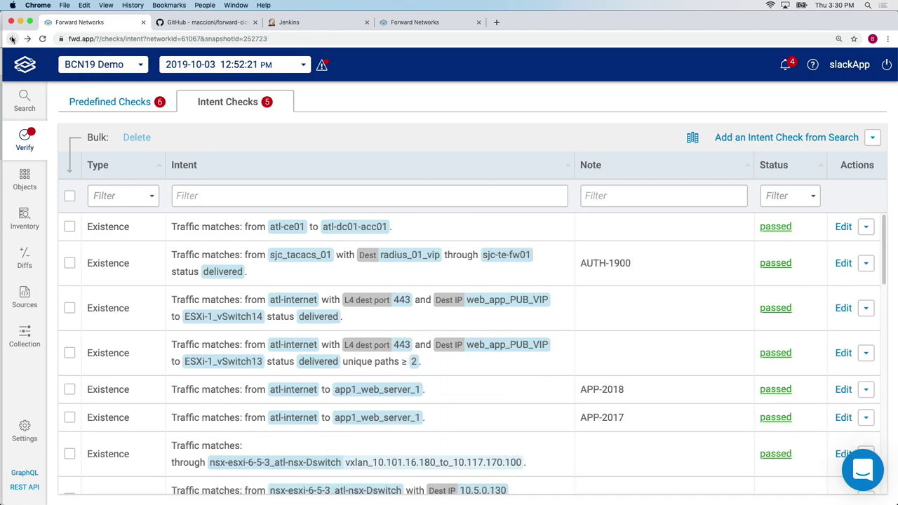
{"action": "left_click", "coordinate": [13, 39]}
{"action": "left_click", "coordinate": [13, 39]}
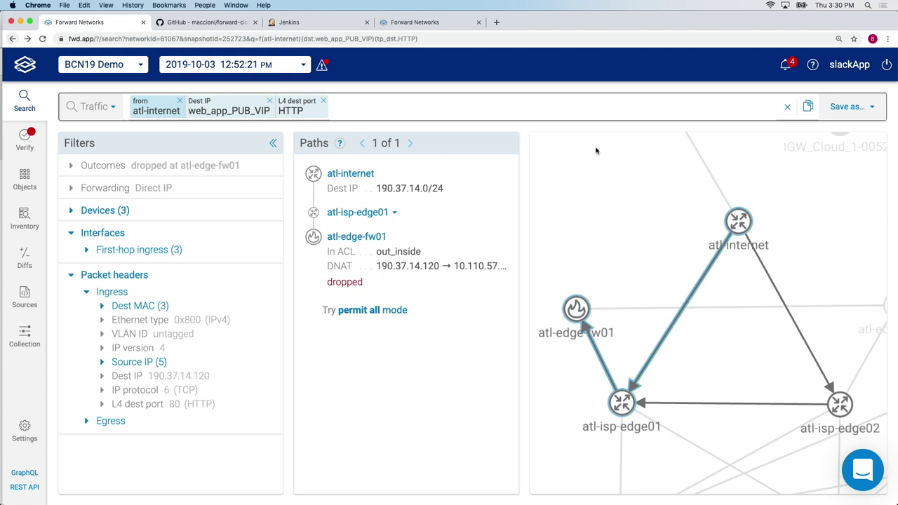
{"action": "left_click", "coordinate": [869, 107]}
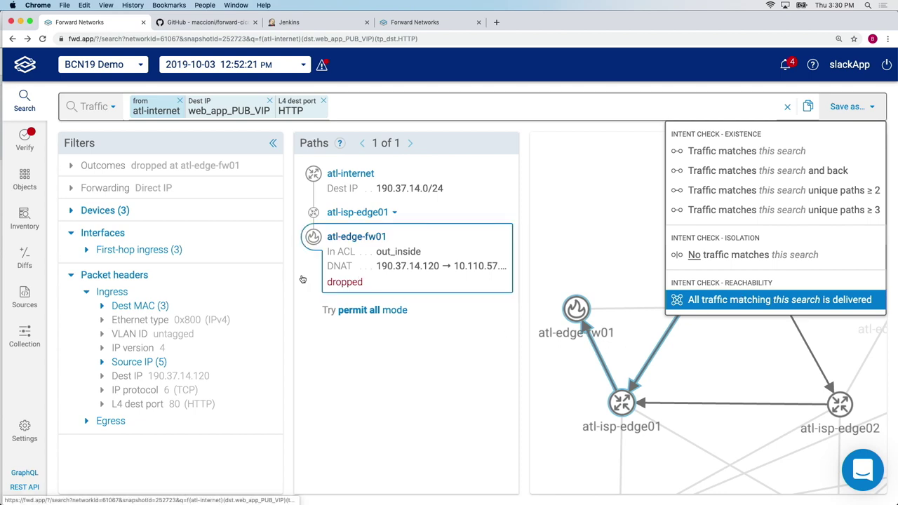
Go to the predefined checks and open the list for adding or removing them, showing the BGP category
{"action": "left_click", "coordinate": [21, 144]}
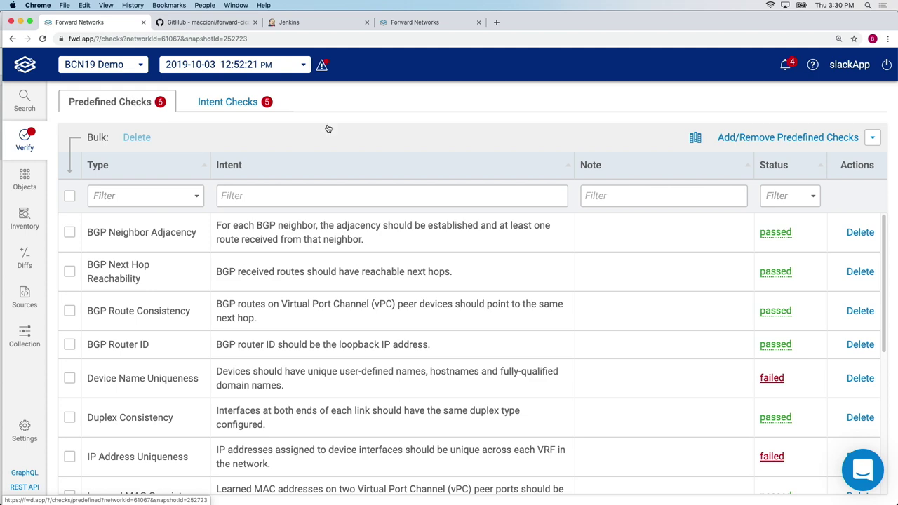
{"action": "left_click", "coordinate": [732, 136]}
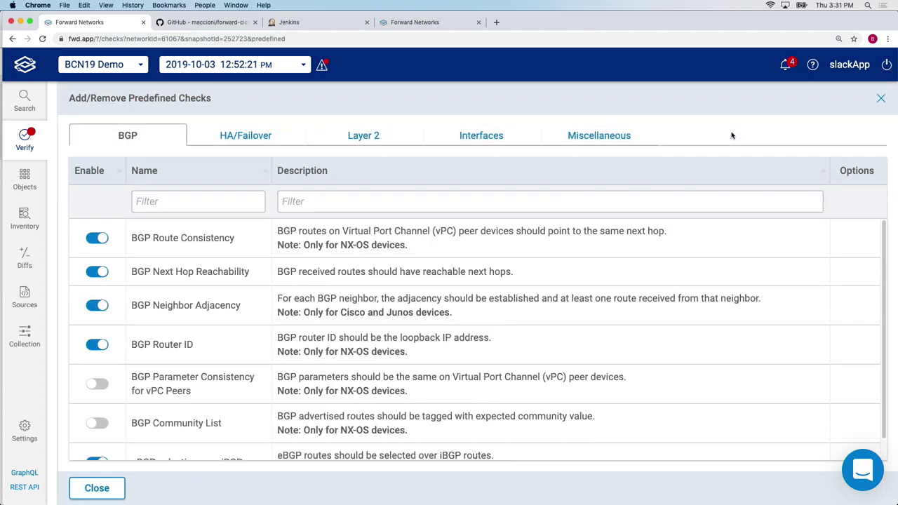